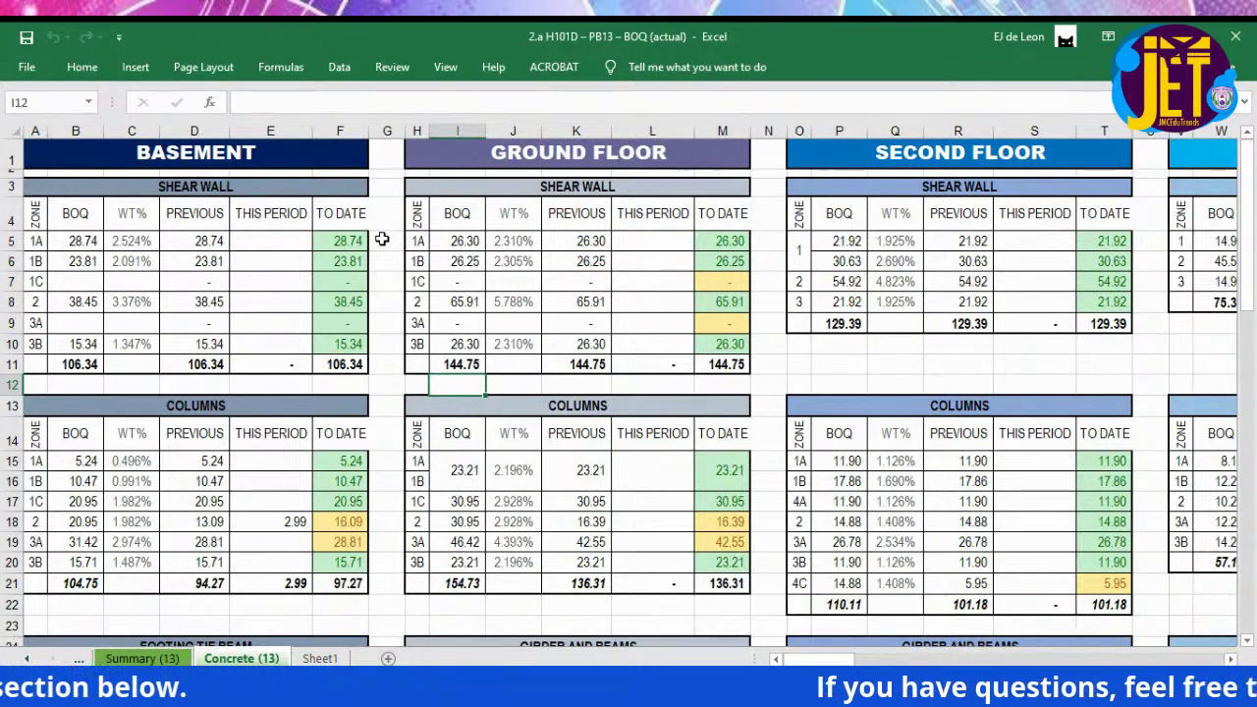
Examine the Basement concrete tables from the title down through Shear Wall, Columns, Footing Tie Beam and Pile Cap.
{"action": "left_click", "coordinate": [267, 163]}
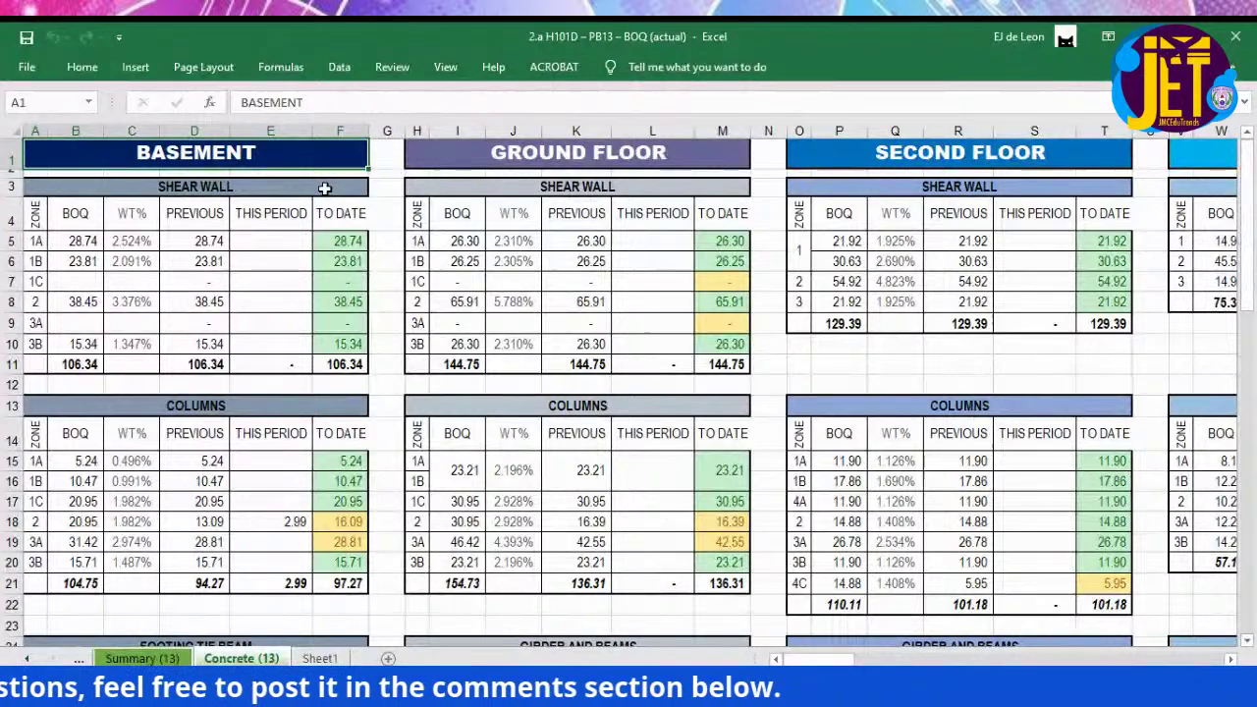
{"action": "key", "text": "Down"}
{"action": "key", "text": "Down"}
{"action": "key", "text": "Down"}
{"action": "key", "text": "Down"}
{"action": "key", "text": "Down"}
{"action": "key", "text": "Down"}
{"action": "key", "text": "Down"}
{"action": "key", "text": "Down"}
{"action": "key", "text": "Down"}
{"action": "key", "text": "Down"}
{"action": "key", "text": "Down"}
{"action": "key", "text": "Down"}
{"action": "key", "text": "Down"}
{"action": "key", "text": "Down"}
{"action": "key", "text": "Down"}
{"action": "key", "text": "Down"}
{"action": "key", "text": "Down"}
{"action": "key", "text": "Down"}
{"action": "key", "text": "Down"}
{"action": "key", "text": "Down"}
{"action": "key", "text": "Down"}
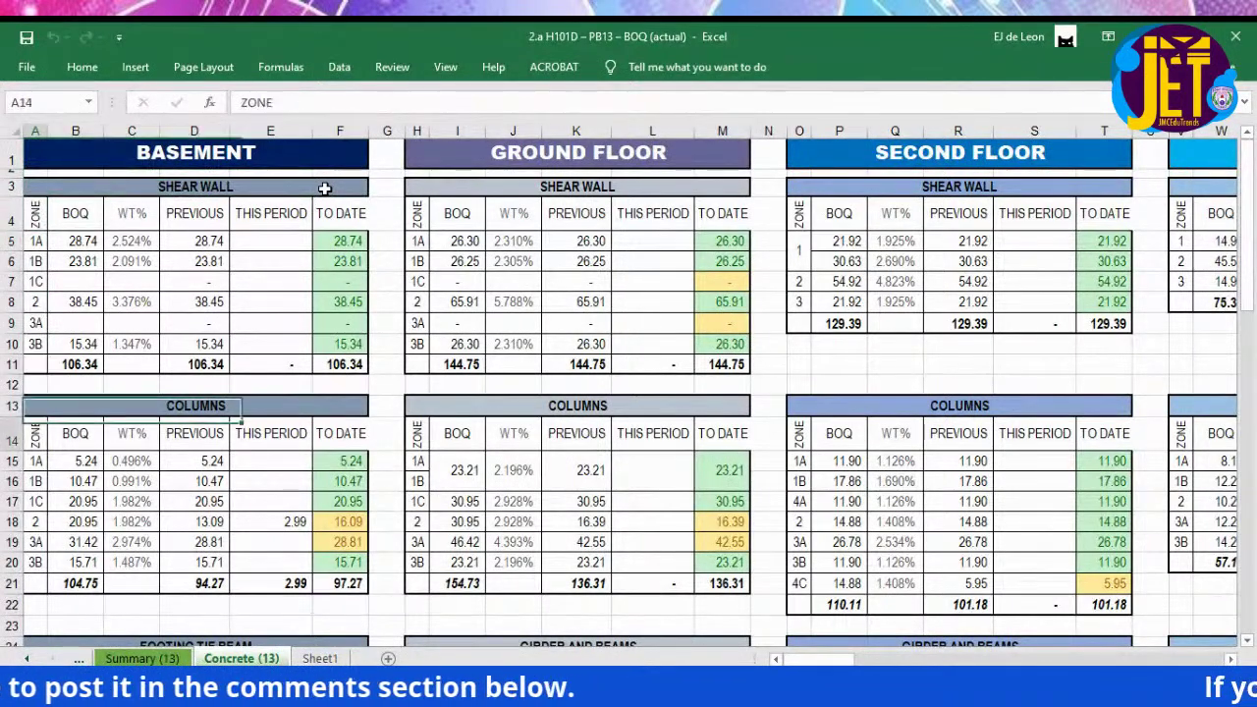
{"action": "key", "text": "Down"}
{"action": "key", "text": "Down"}
{"action": "key", "text": "Down"}
{"action": "key", "text": "Down"}
{"action": "key", "text": "Down"}
{"action": "key", "text": "Down"}
{"action": "key", "text": "Down"}
{"action": "key", "text": "Down"}
{"action": "key", "text": "Down"}
{"action": "key", "text": "Down"}
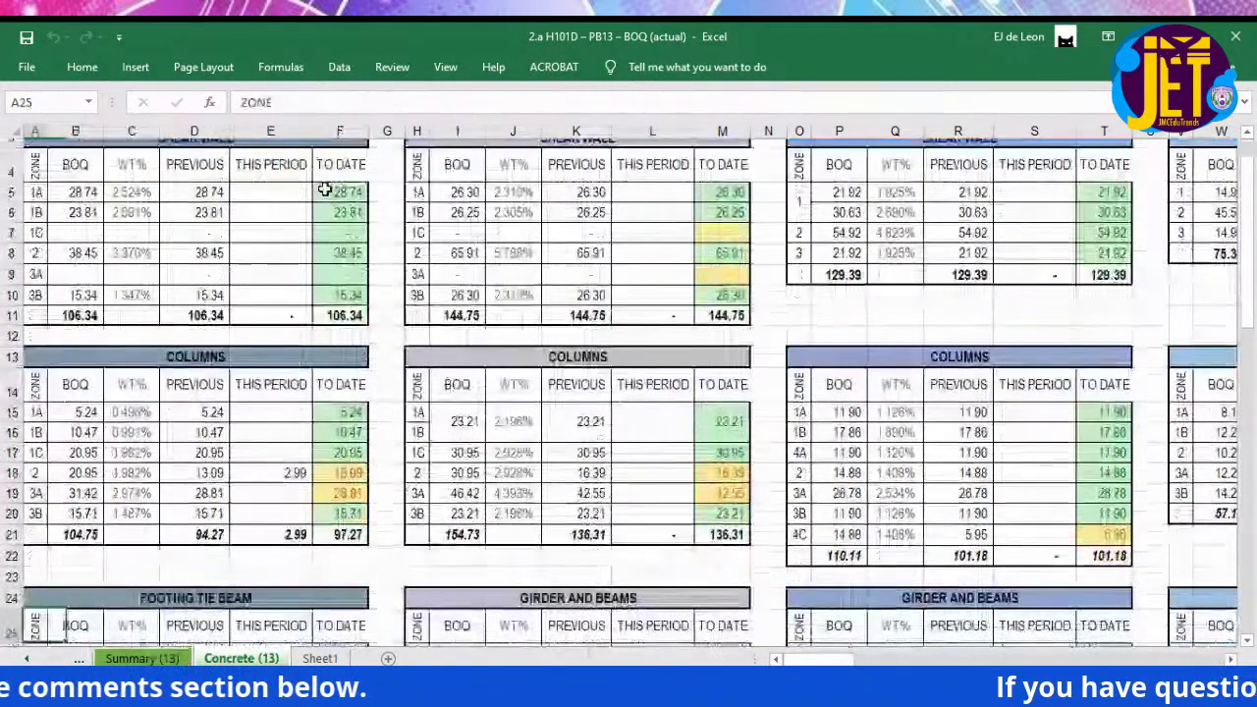
{"action": "key", "text": "Down"}
{"action": "key", "text": "Down"}
{"action": "key", "text": "Down"}
{"action": "key", "text": "Down"}
{"action": "key", "text": "Down"}
{"action": "key", "text": "Down"}
{"action": "key", "text": "Down"}
{"action": "key", "text": "Down"}
{"action": "key", "text": "Down"}
{"action": "key", "text": "Down"}
{"action": "key", "text": "Down"}
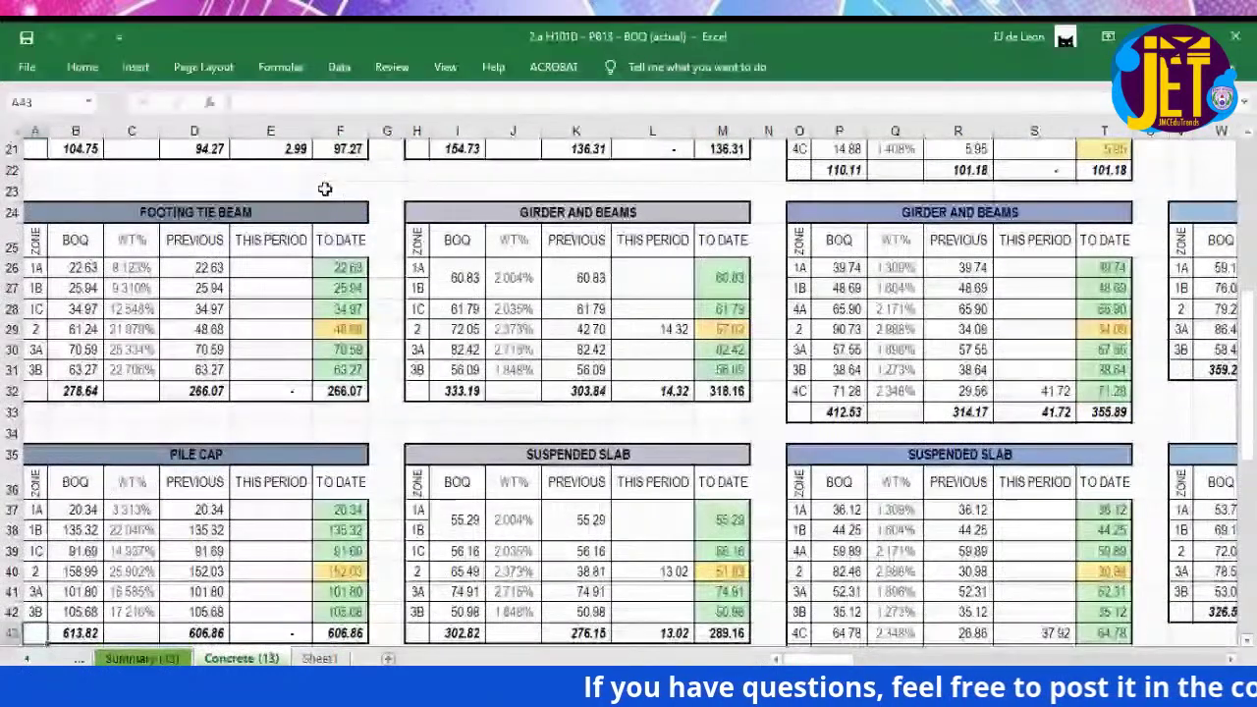
{"action": "scroll", "coordinate": [324, 188], "scroll_direction": "down", "scroll_amount": 1}
Review the Basement tables back upward from Pile Cap and return to the BASEMENT title in cell A1.
{"action": "key", "text": "Up"}
{"action": "key", "text": "Up"}
{"action": "key", "text": "Up"}
{"action": "key", "text": "Up"}
{"action": "key", "text": "Up"}
{"action": "key", "text": "Up"}
{"action": "key", "text": "Up"}
{"action": "key", "text": "Up"}
{"action": "key", "text": "Up"}
{"action": "key", "text": "Up"}
{"action": "key", "text": "Up"}
{"action": "key", "text": "Up"}
{"action": "key", "text": "Up"}
{"action": "key", "text": "Up"}
{"action": "key", "text": "Up"}
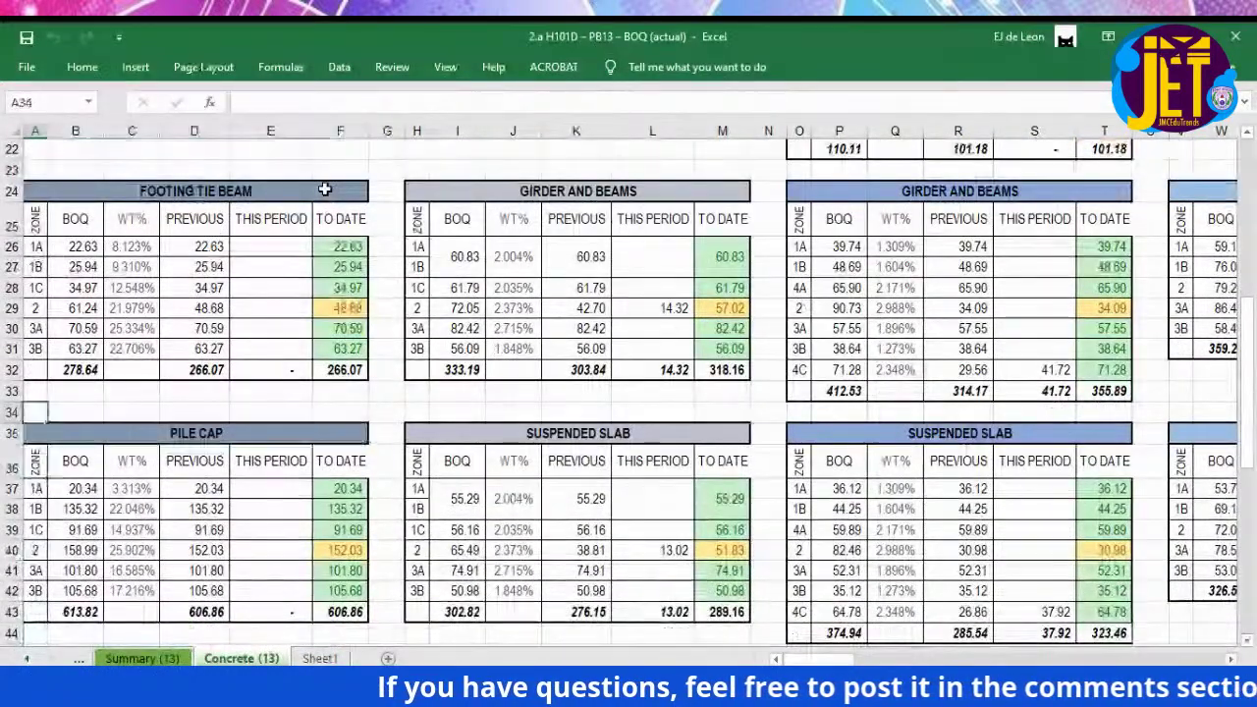
{"action": "key", "text": "Up"}
{"action": "key", "text": "Up"}
{"action": "key", "text": "Up"}
{"action": "key", "text": "Up"}
{"action": "key", "text": "Up"}
{"action": "key", "text": "Up"}
{"action": "key", "text": "Up"}
{"action": "key", "text": "Up"}
{"action": "key", "text": "Up"}
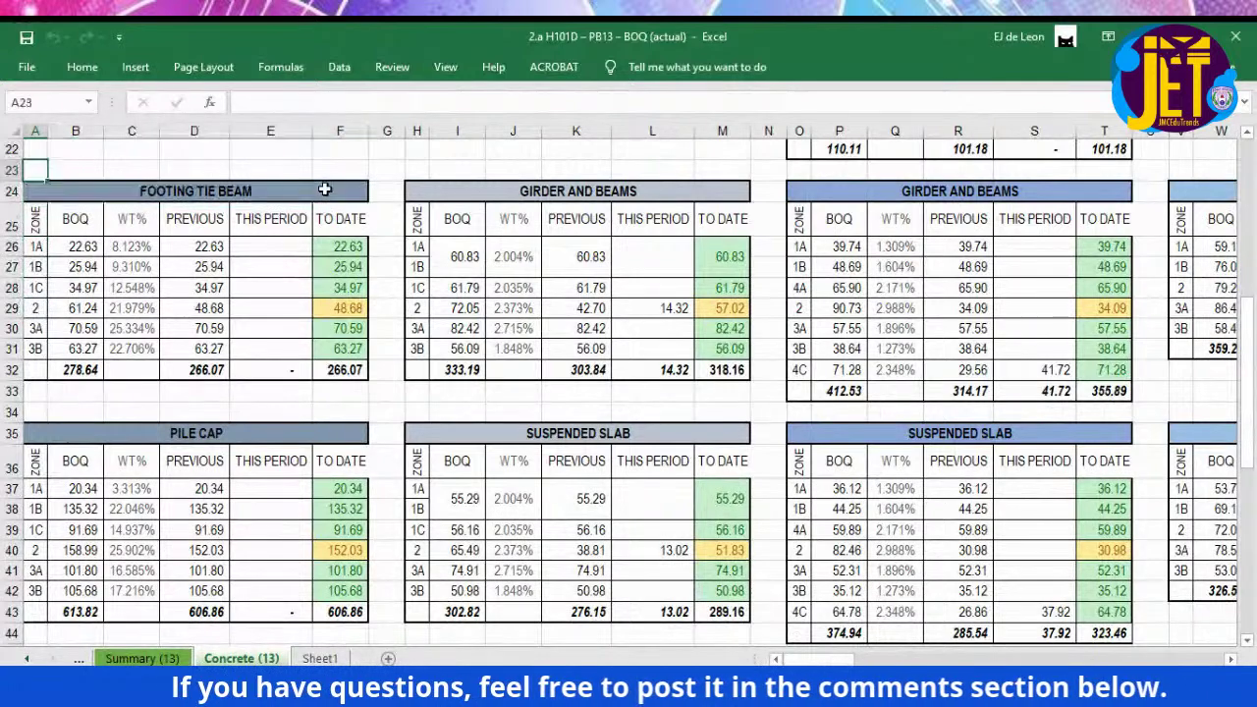
{"action": "key", "text": "Up"}
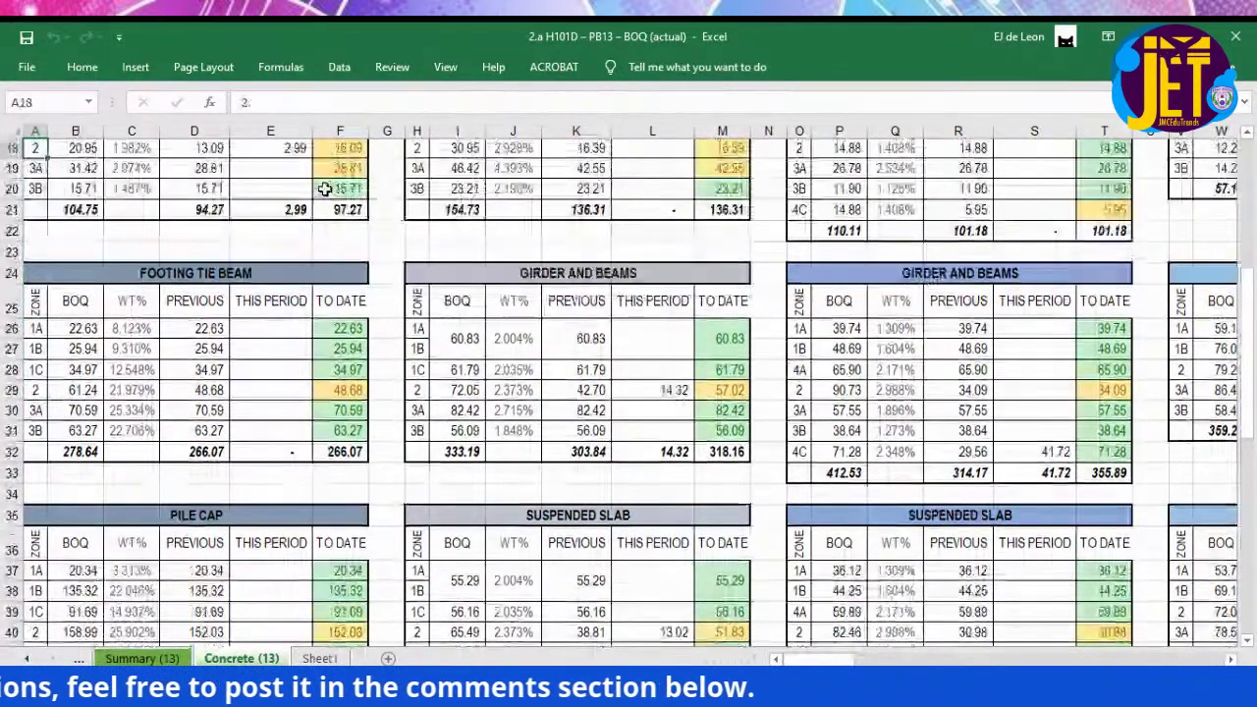
{"action": "key", "text": "ctrl+Home"}
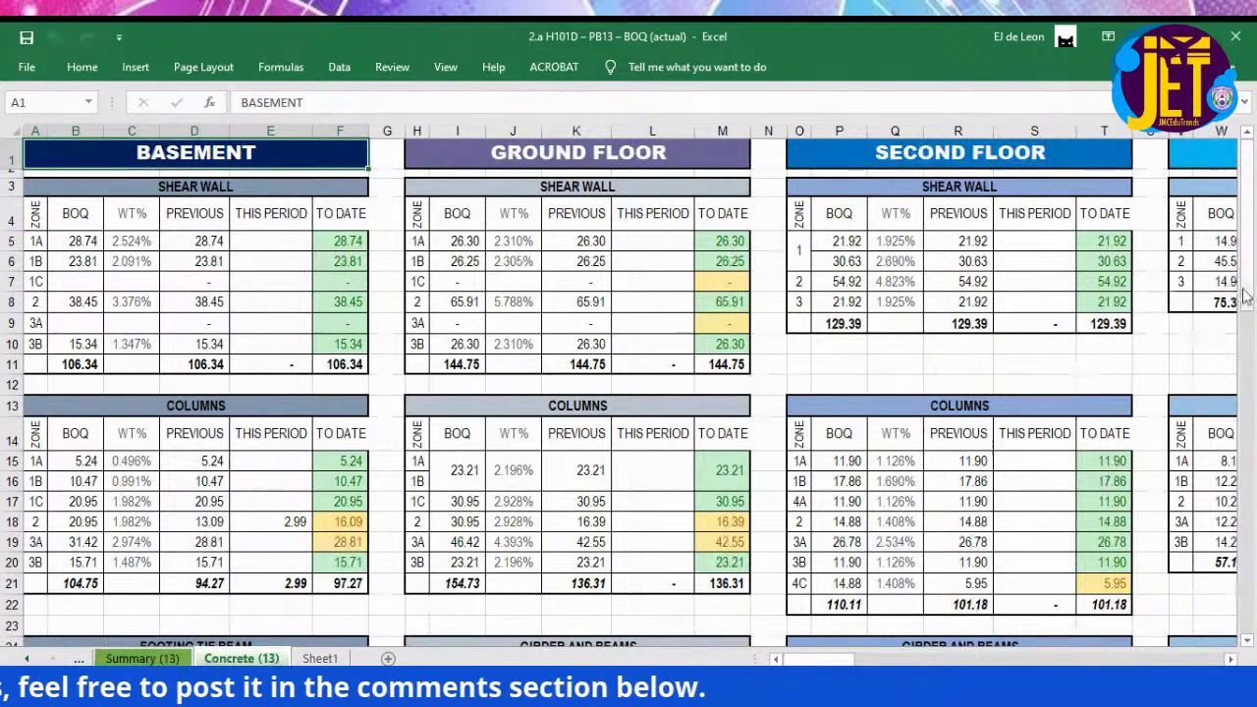
Look over the girder, beam and slab tables, and select the Second Floor columns O to T.
{"action": "left_click_drag", "start_coordinate": [1245, 296], "coordinate": [1245, 340]}
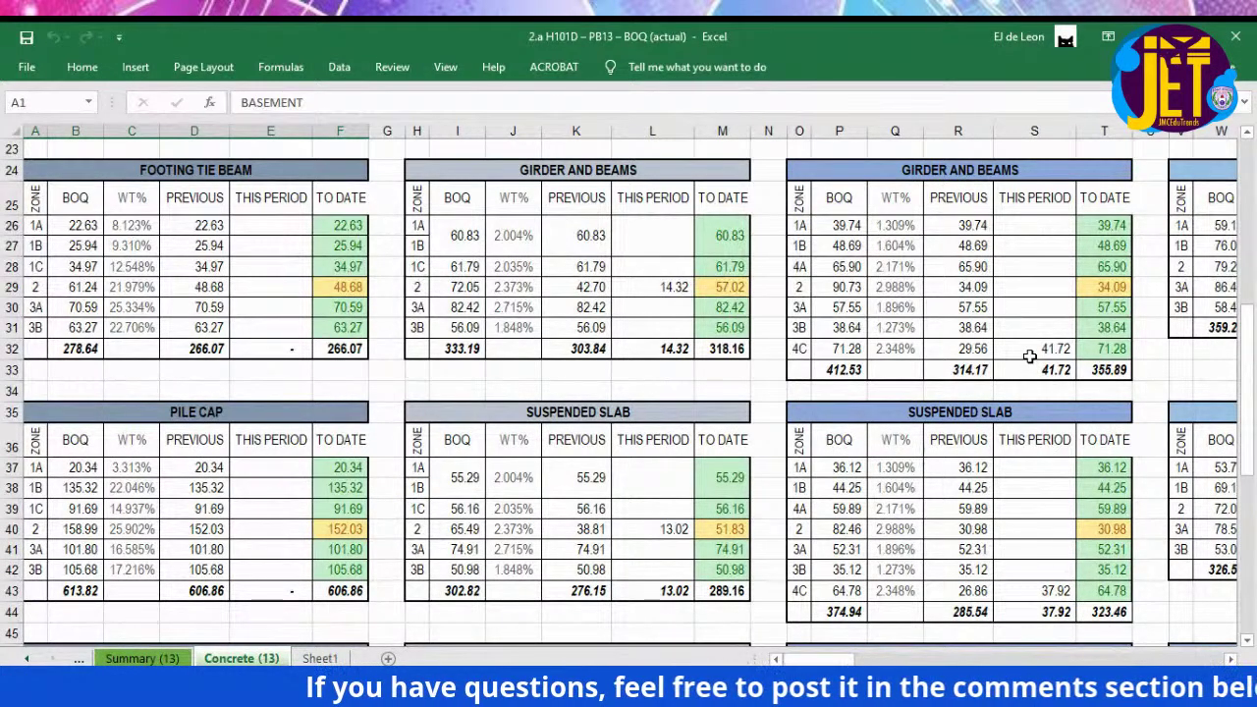
{"action": "scroll", "coordinate": [1029, 356], "scroll_direction": "up", "scroll_amount": 2}
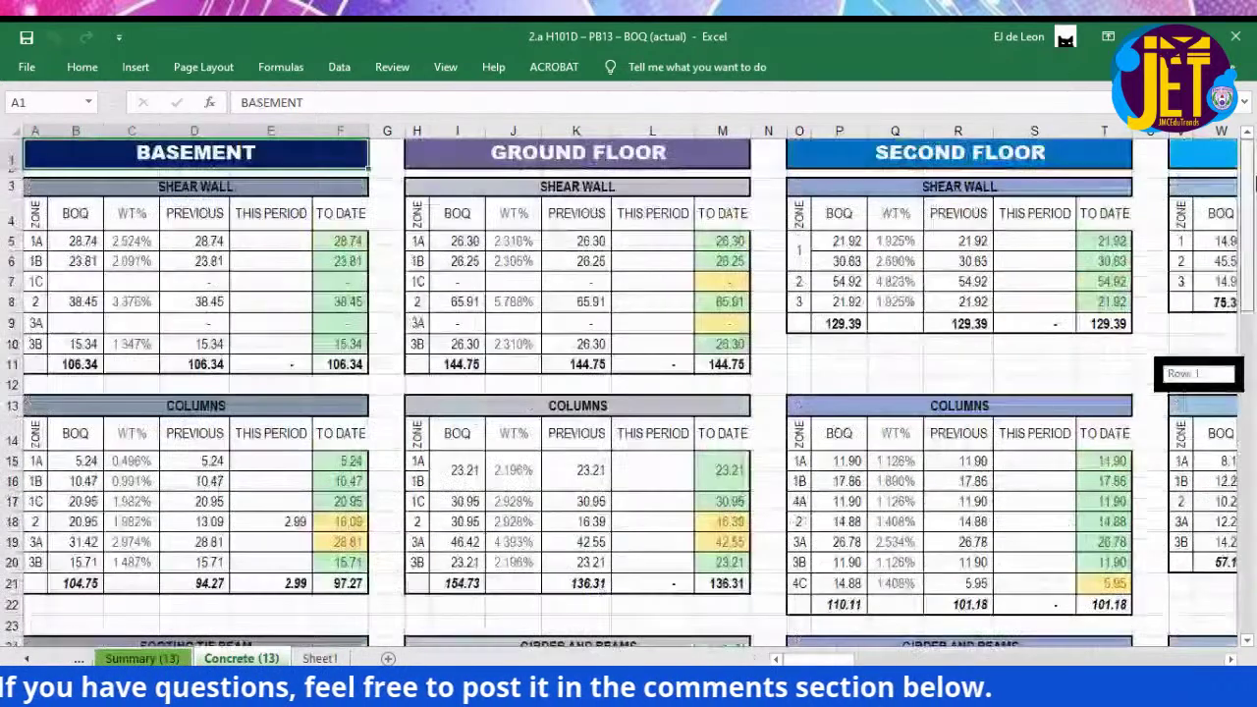
{"action": "scroll", "coordinate": [1029, 355], "scroll_direction": "up", "scroll_amount": 5}
{"action": "left_click_drag", "start_coordinate": [800, 130], "coordinate": [1104, 131]}
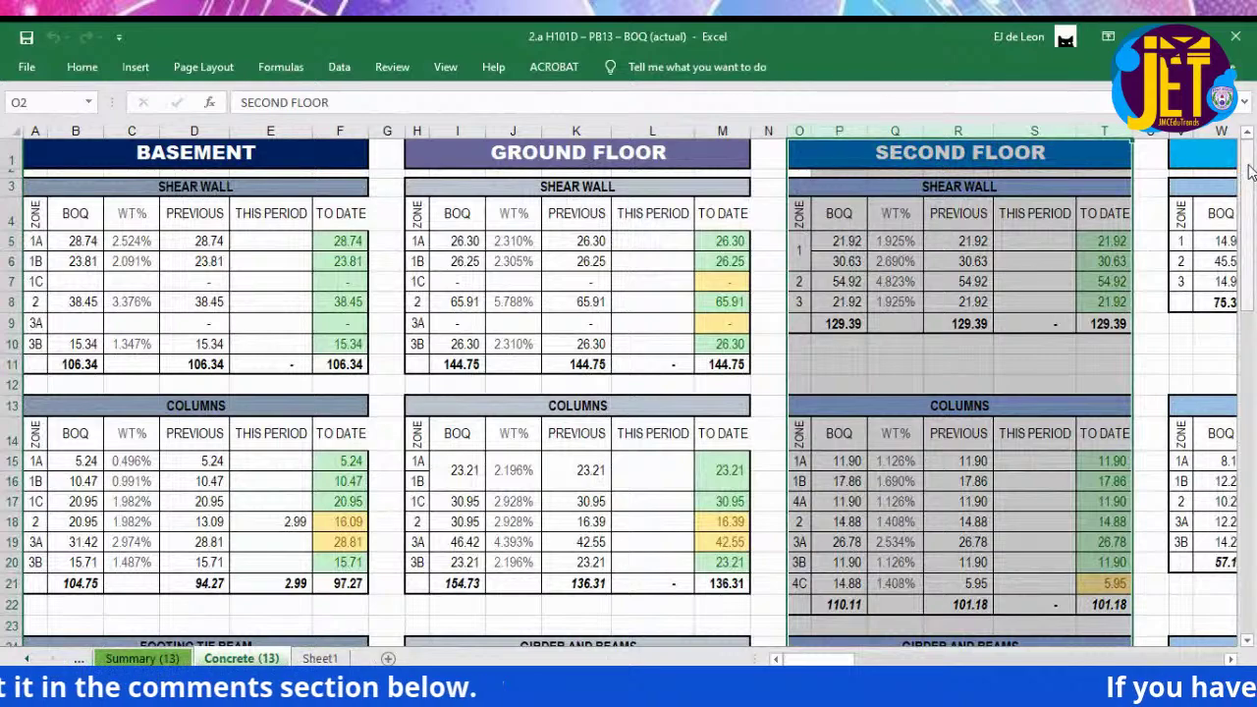
Inspect the Second Floor Girder and Beams zones, the zone 4C BOQ and This Period cells, and the BOQ total formula.
{"action": "scroll", "coordinate": [793, 328], "scroll_direction": "down", "scroll_amount": 6}
{"action": "left_click_drag", "start_coordinate": [799, 289], "coordinate": [801, 406]}
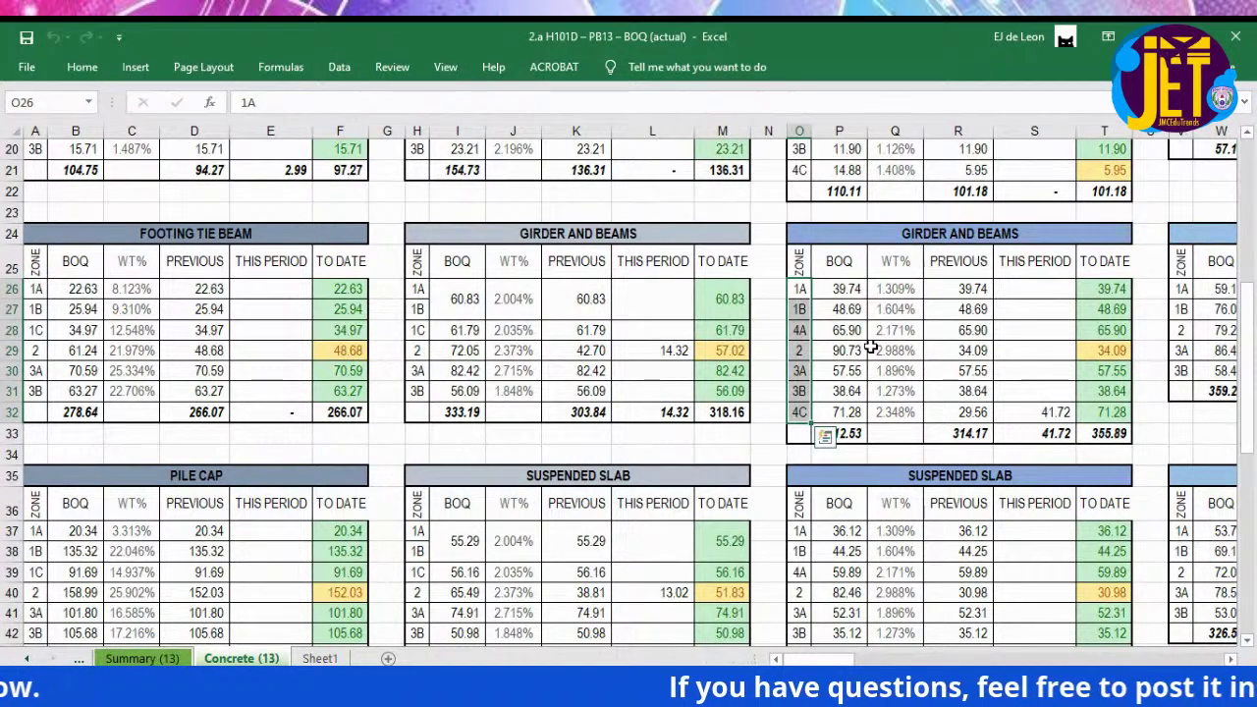
{"action": "left_click", "coordinate": [1039, 413]}
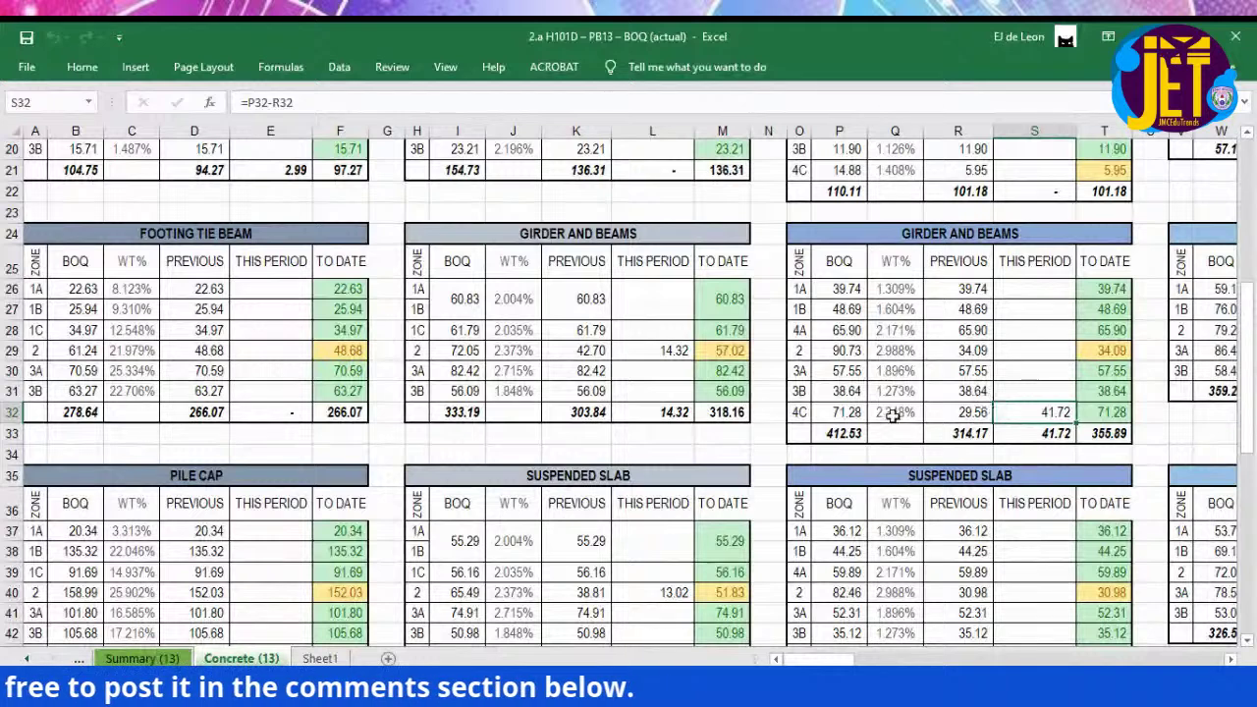
{"action": "left_click", "coordinate": [852, 413]}
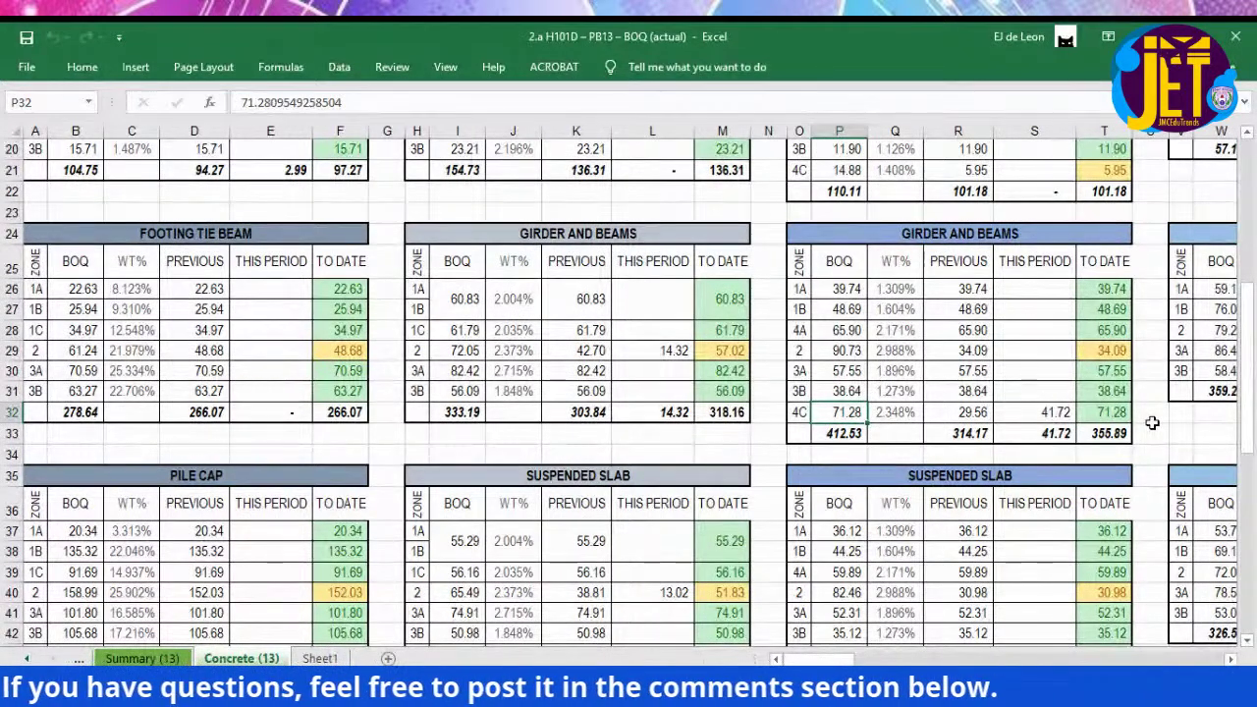
{"action": "left_click", "coordinate": [1065, 415]}
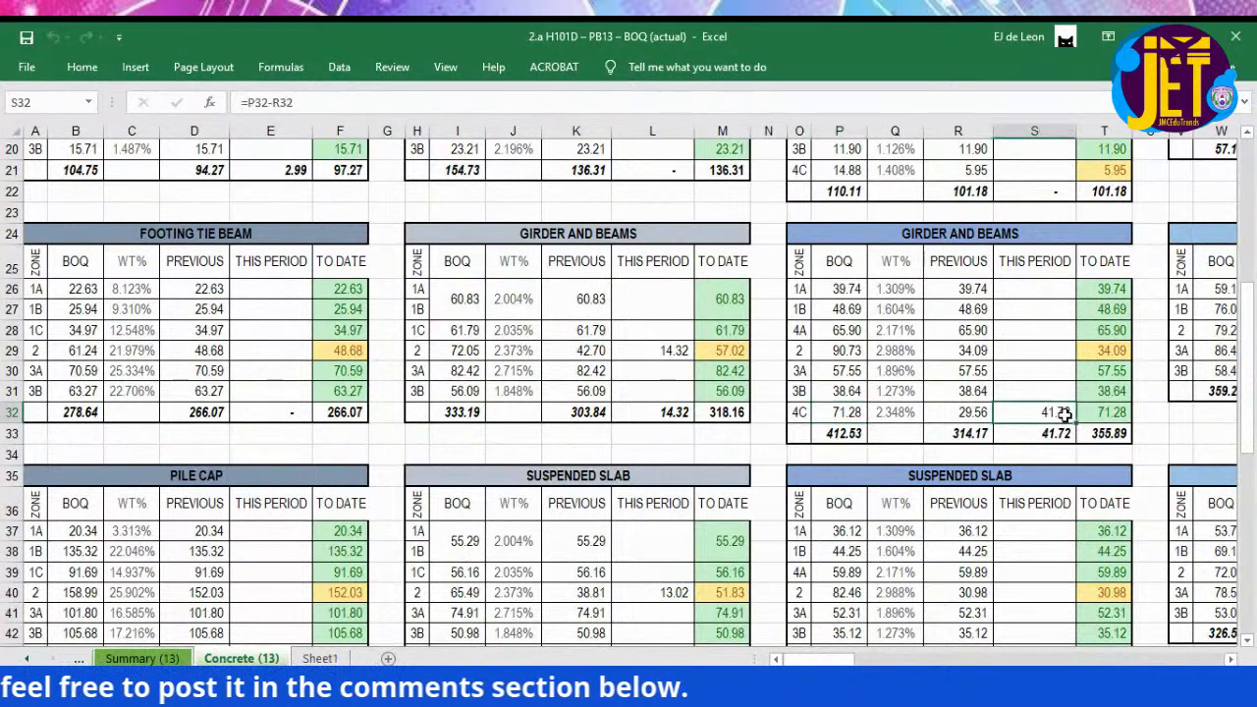
{"action": "left_click", "coordinate": [842, 442]}
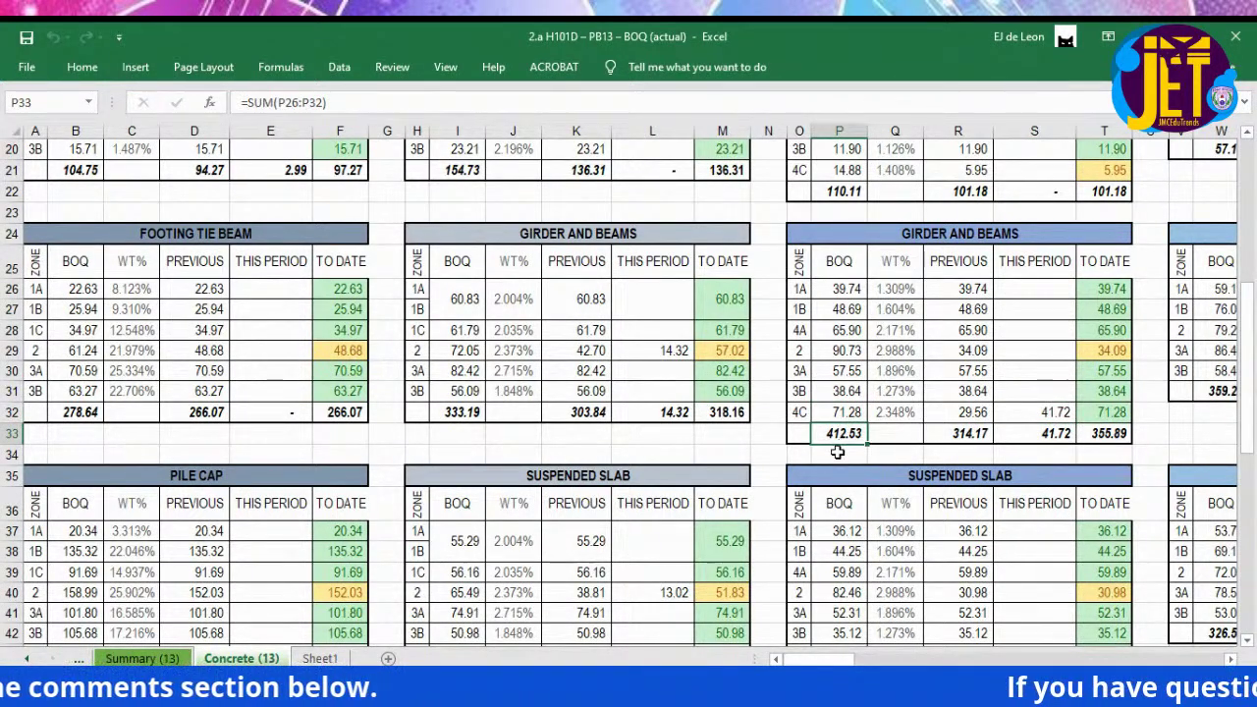